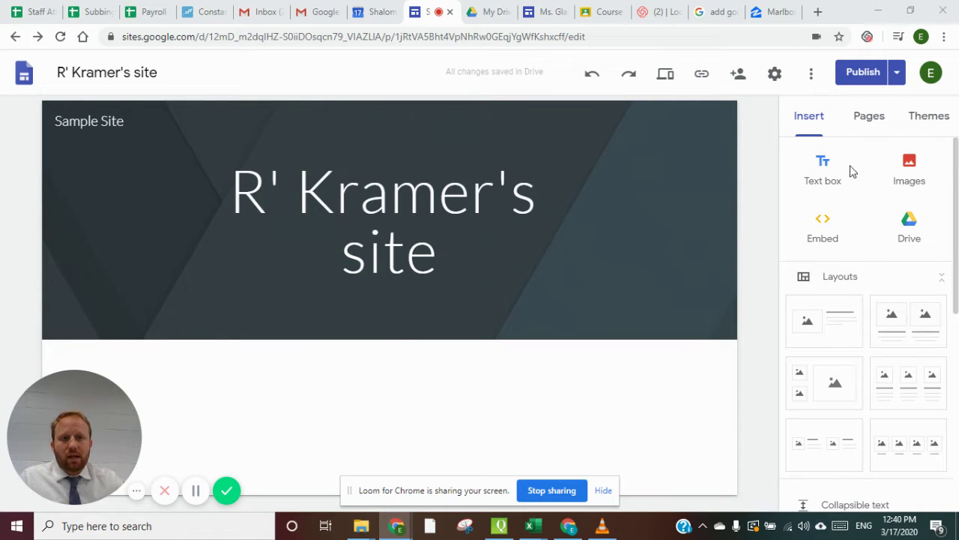
Insert the Parshas Tetzaveh document from the Divrei Torah folder in Google Drive below the page's header.
left_click(911, 231)
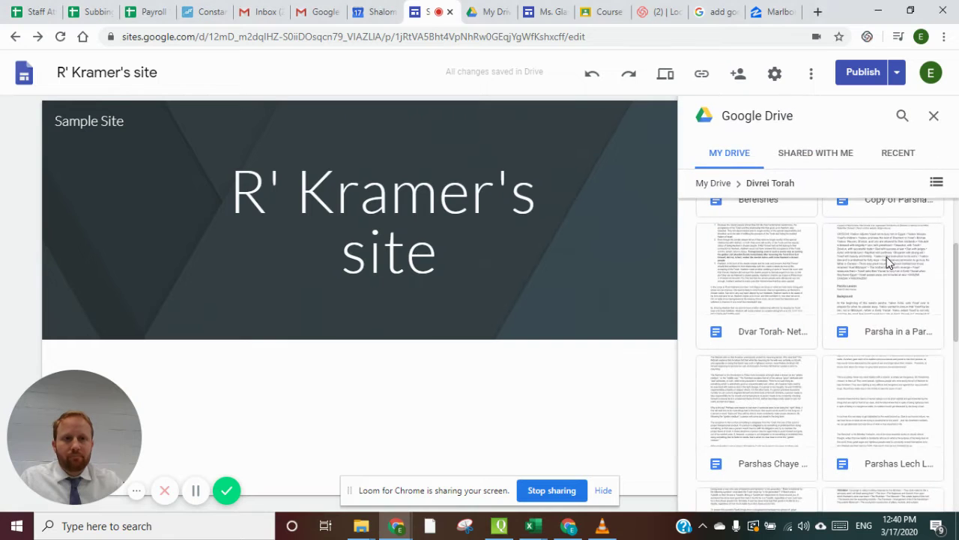
scroll(815, 295, "down", 5)
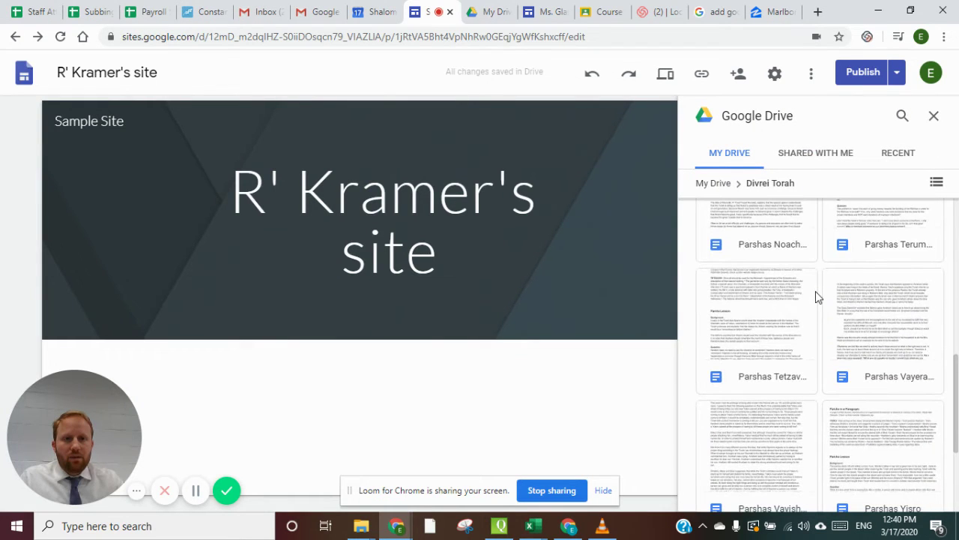
left_click(763, 339)
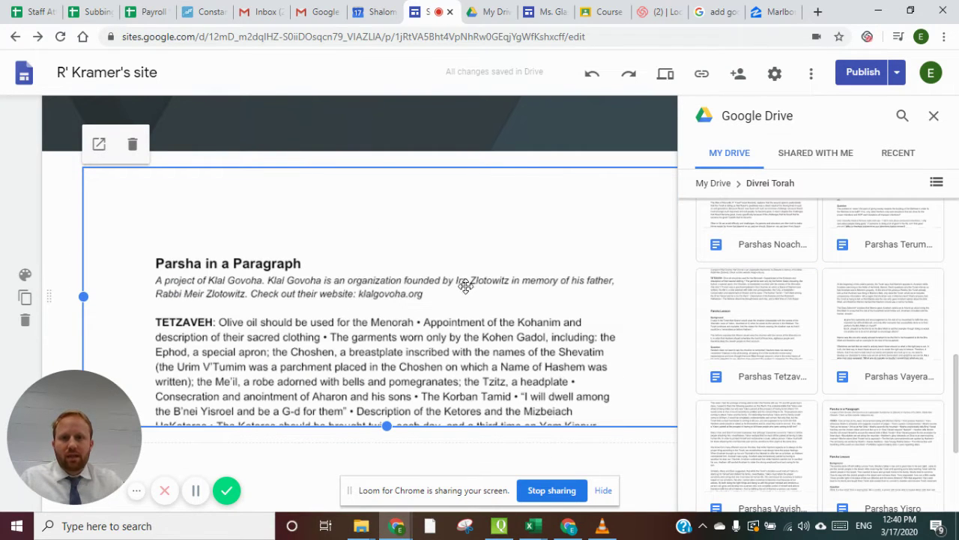
scroll(466, 285, "up", 3)
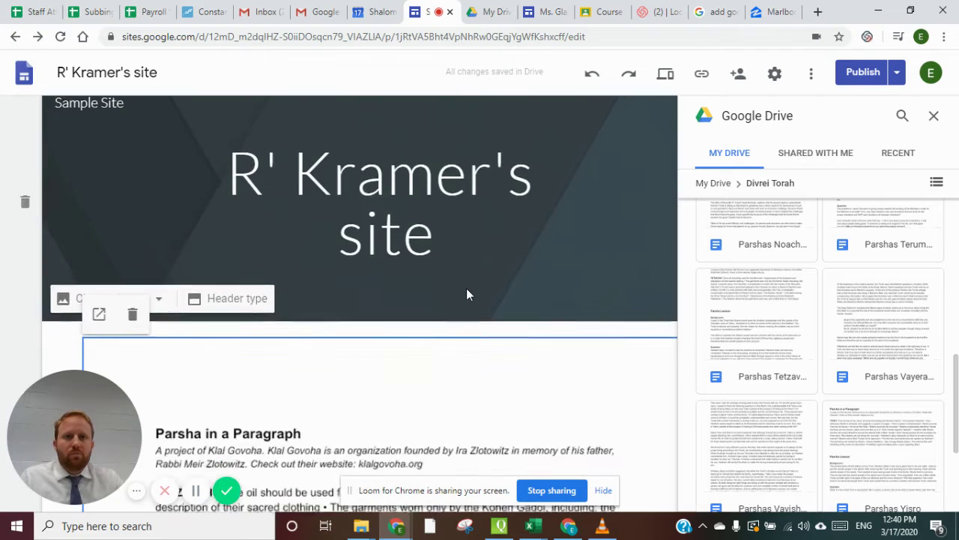
scroll(467, 294, "down", 1)
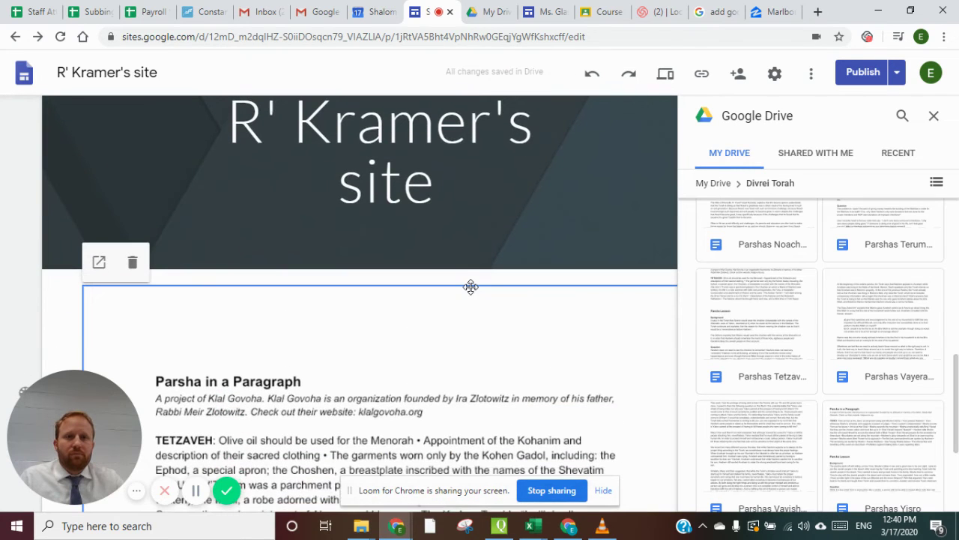
Publish the updated Home page and view the published site.
left_click(862, 73)
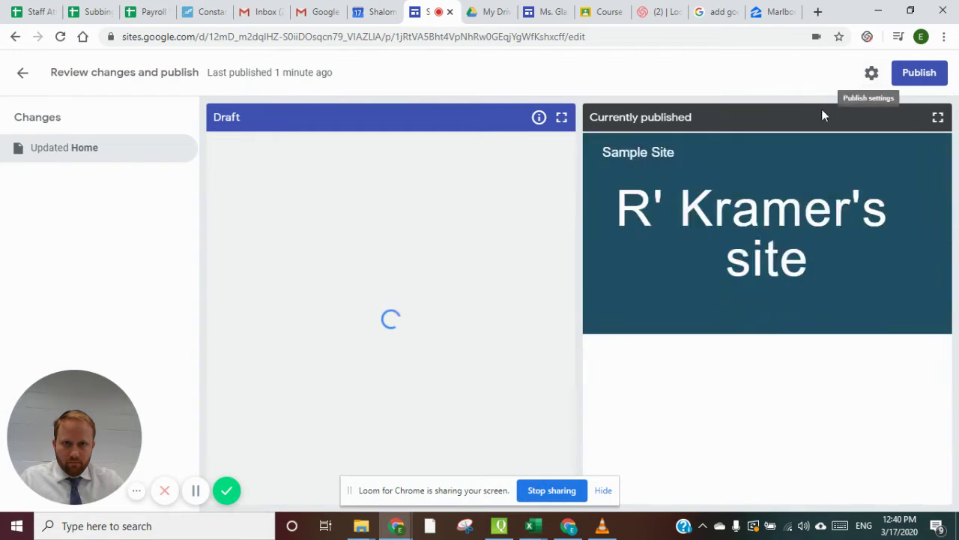
left_click(926, 72)
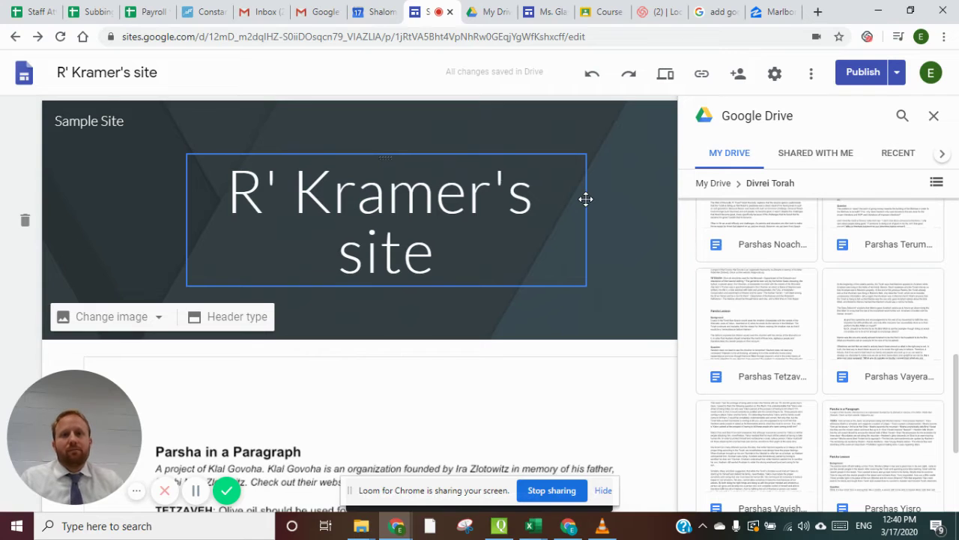
left_click(897, 75)
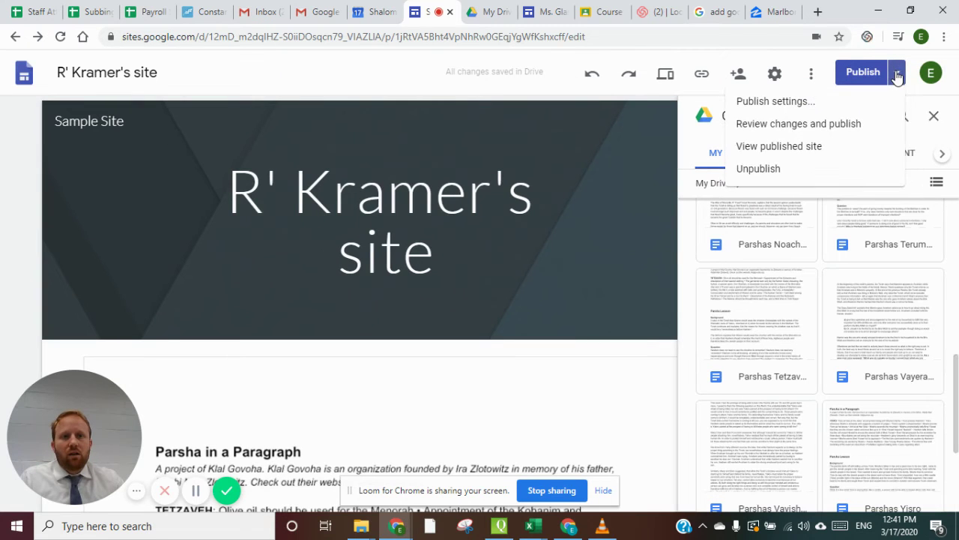
left_click(832, 147)
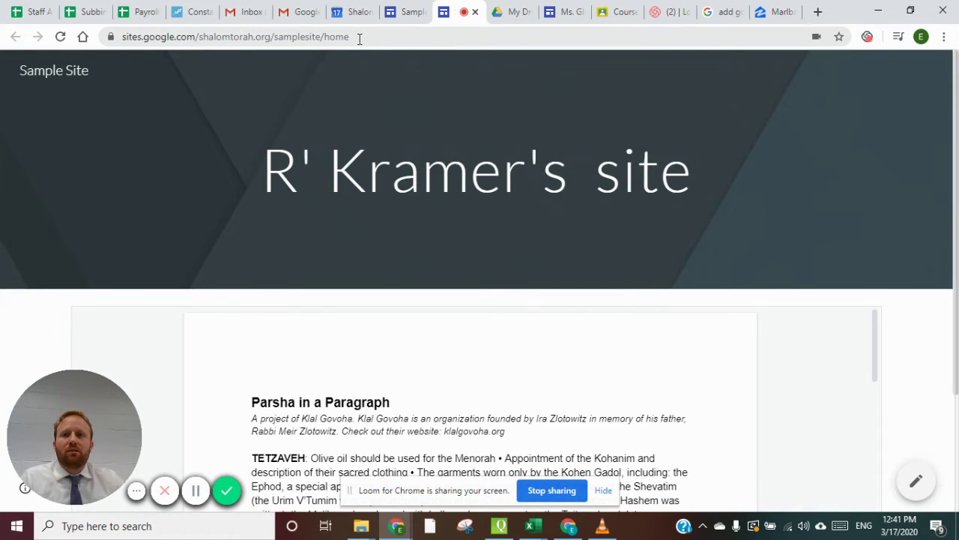
left_click(359, 37)
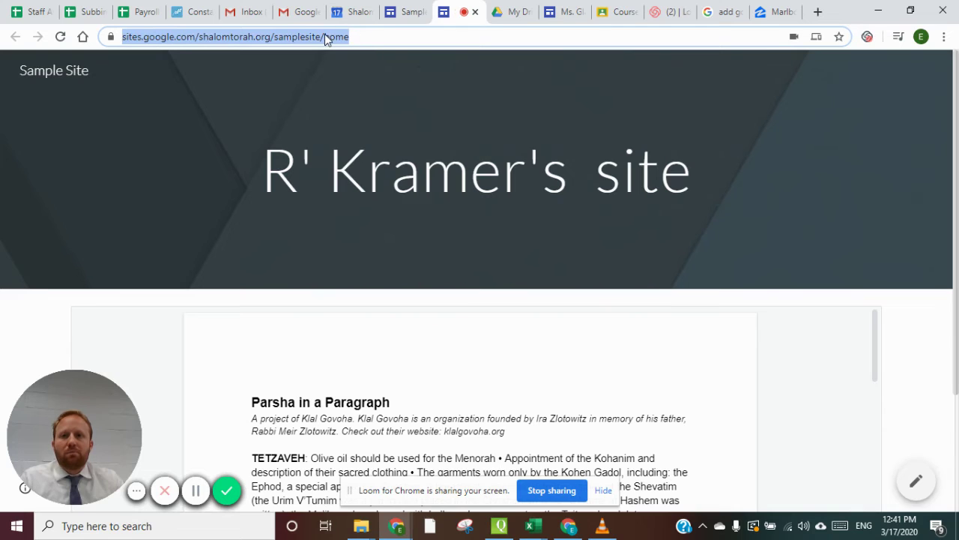
right_click(324, 35)
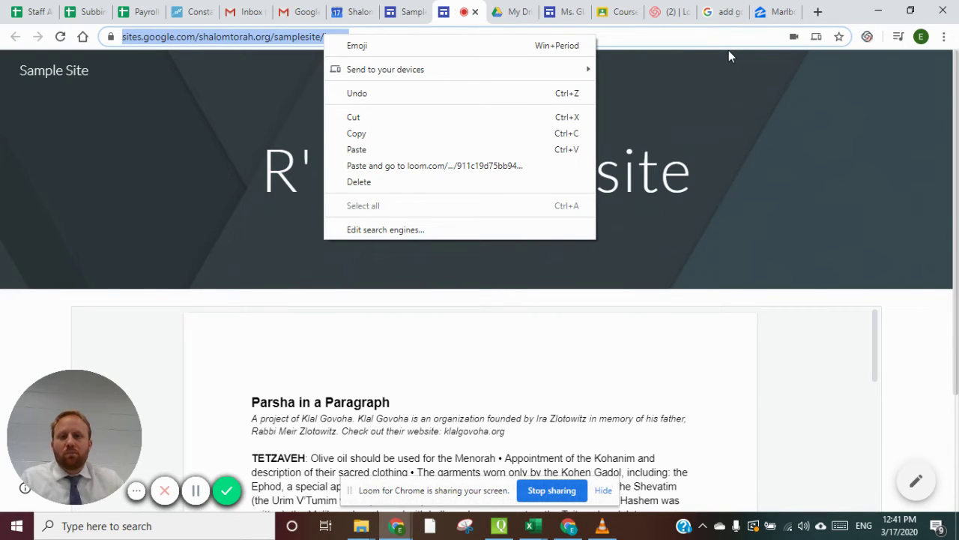
left_click(682, 36)
left_click(409, 11)
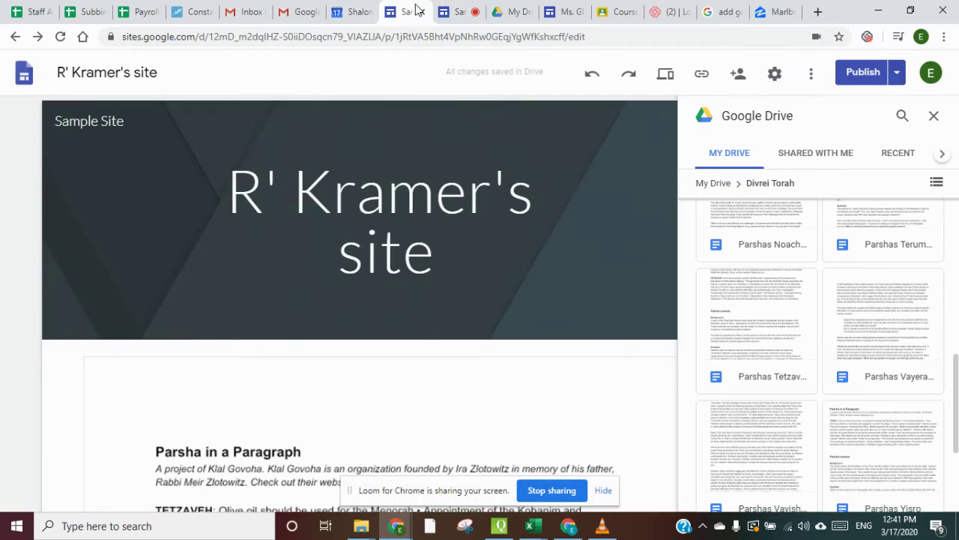
left_click(896, 72)
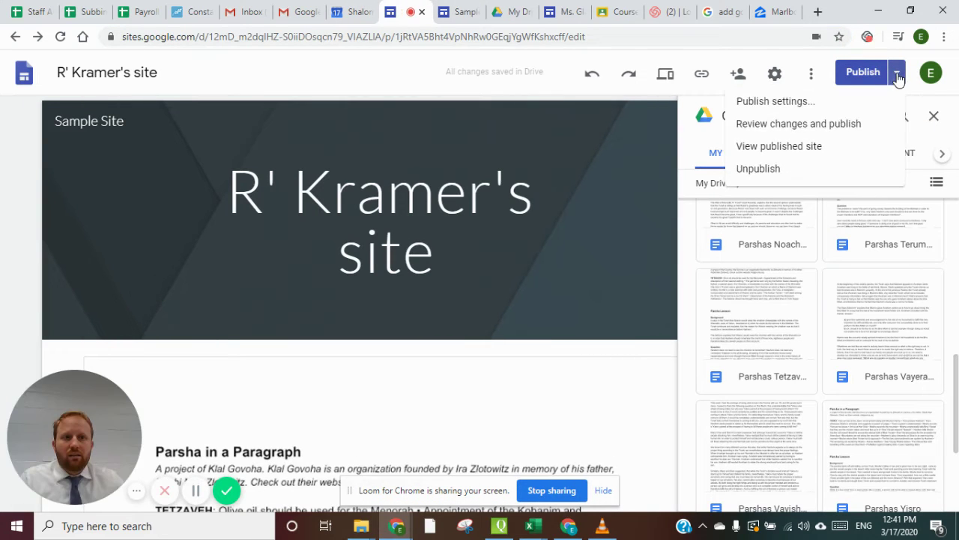
left_click(828, 149)
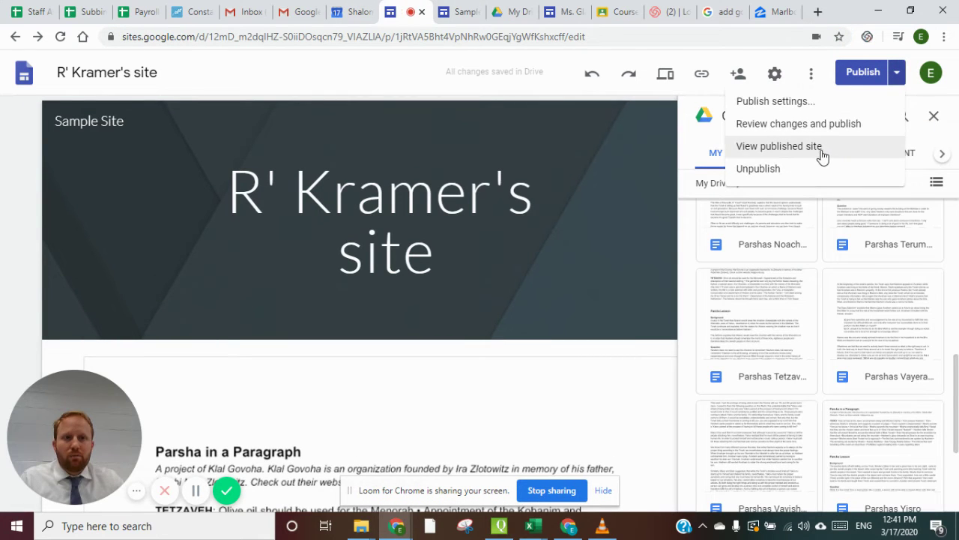
left_click(463, 12)
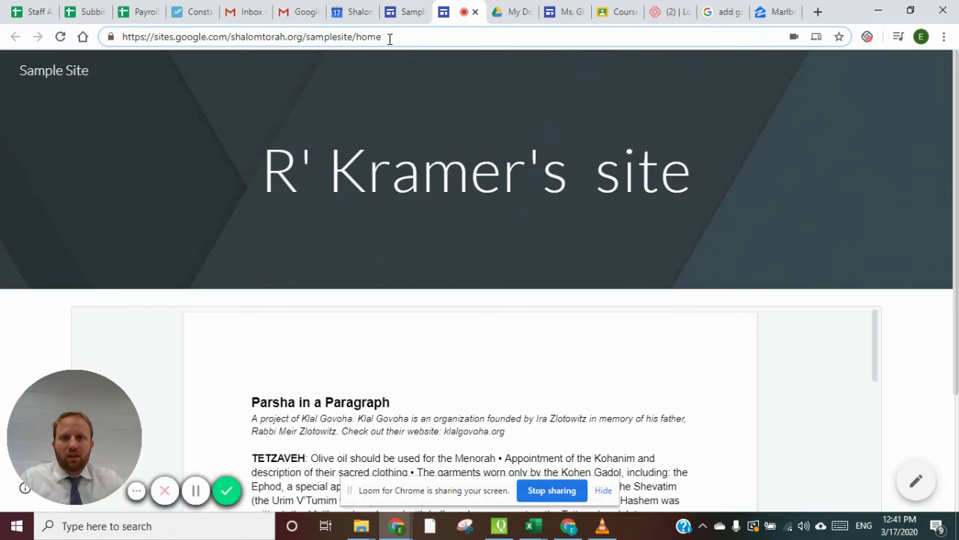
Copy the full web address of the published sample site.
left_click_drag(389, 36, 155, 27)
right_click(191, 35)
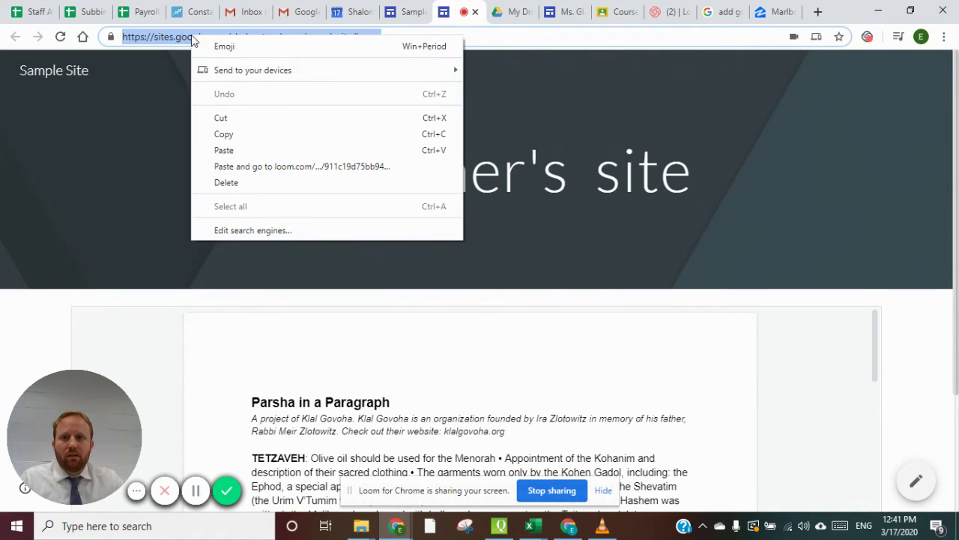
left_click(262, 128)
Open the copied site address in the other Chrome window and check how the embedded document appears to that account.
left_click(568, 525)
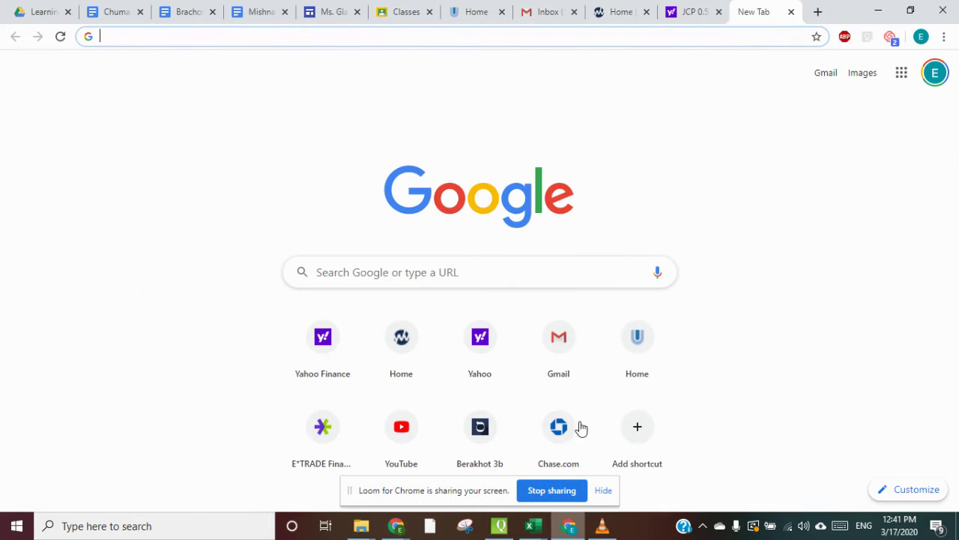
right_click(742, 39)
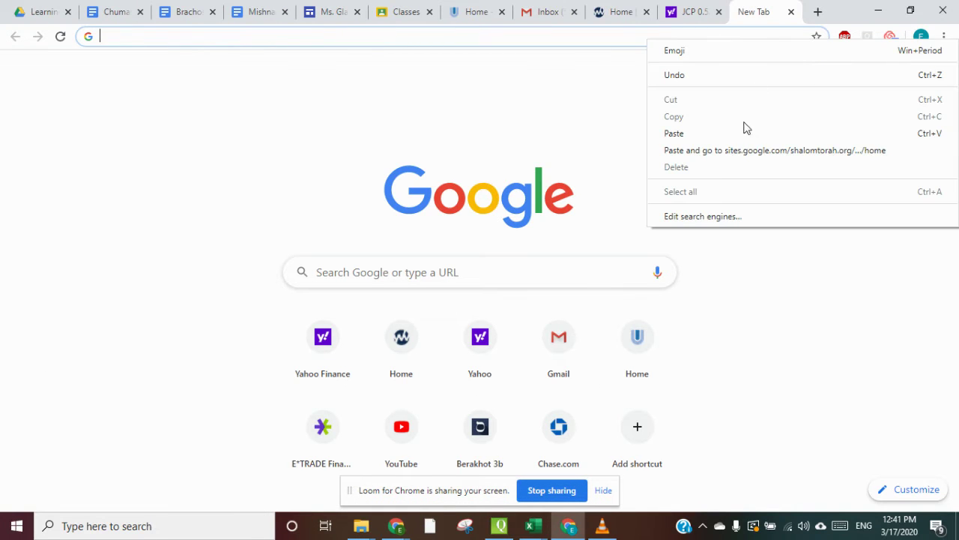
left_click(674, 132)
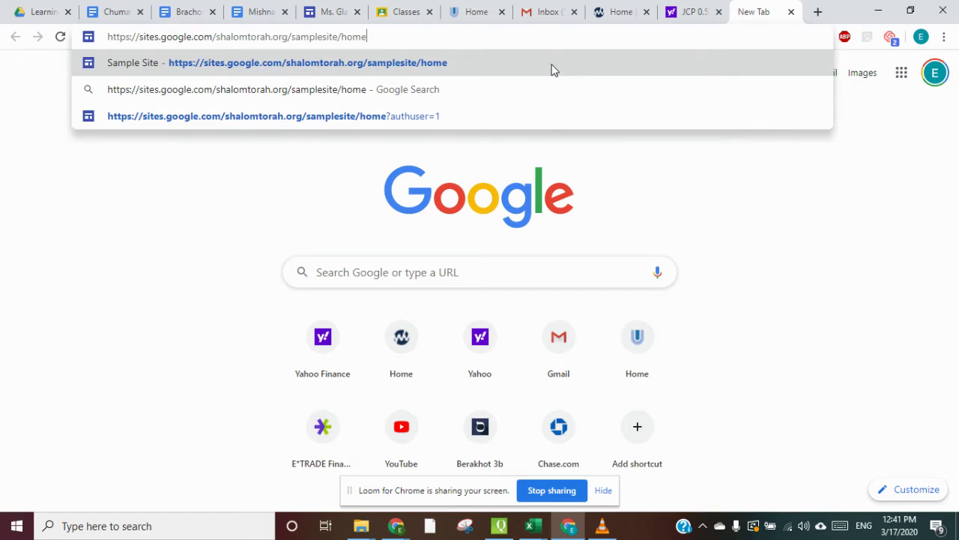
key("Return")
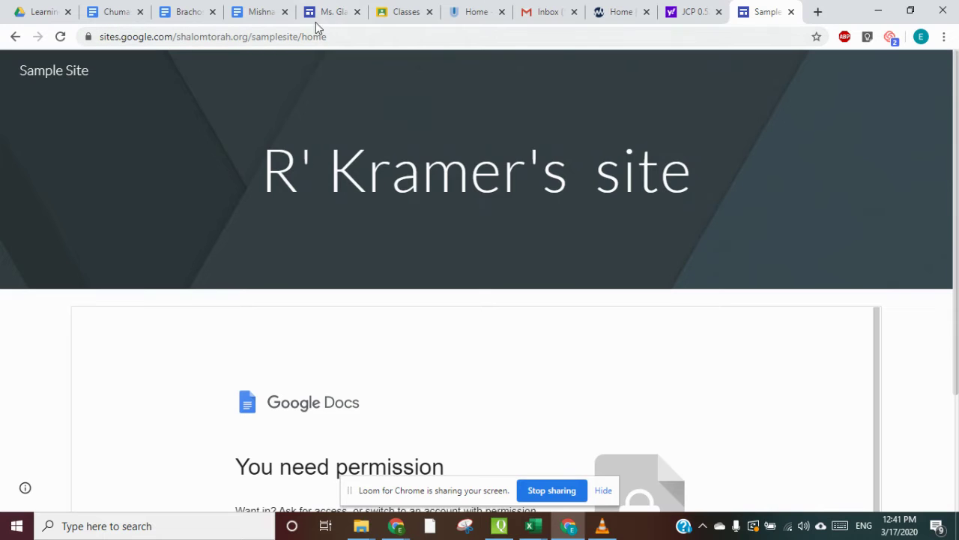
scroll(711, 245, "down", 1)
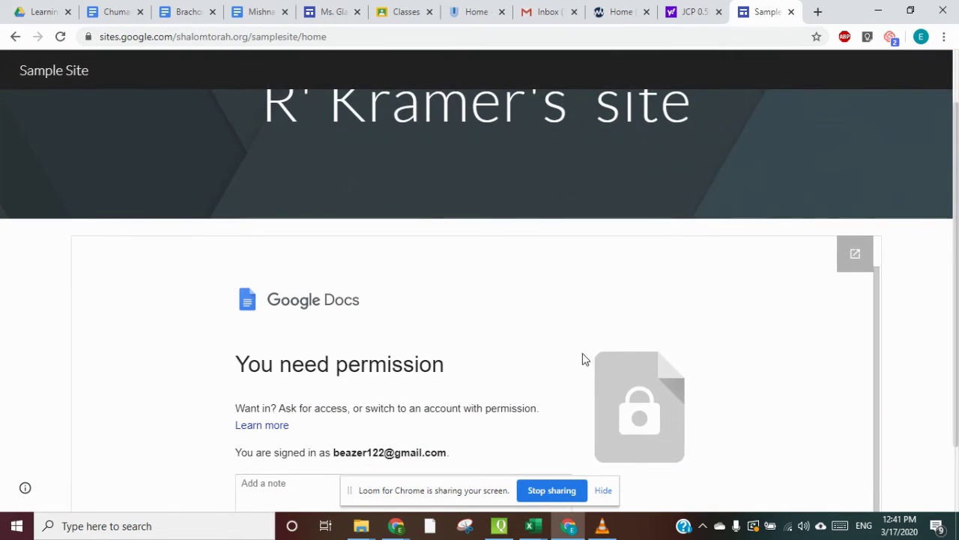
scroll(742, 354, "down", 1)
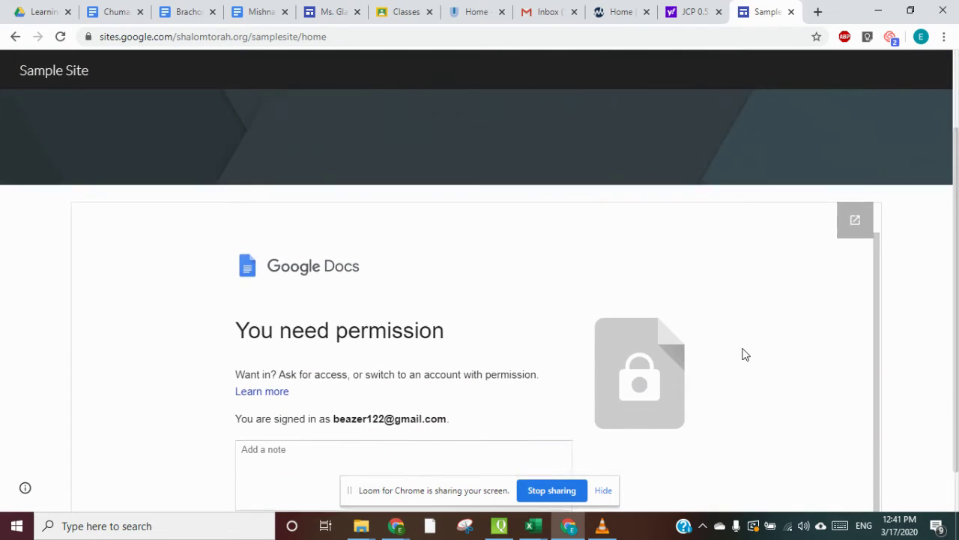
scroll(744, 354, "down", 1)
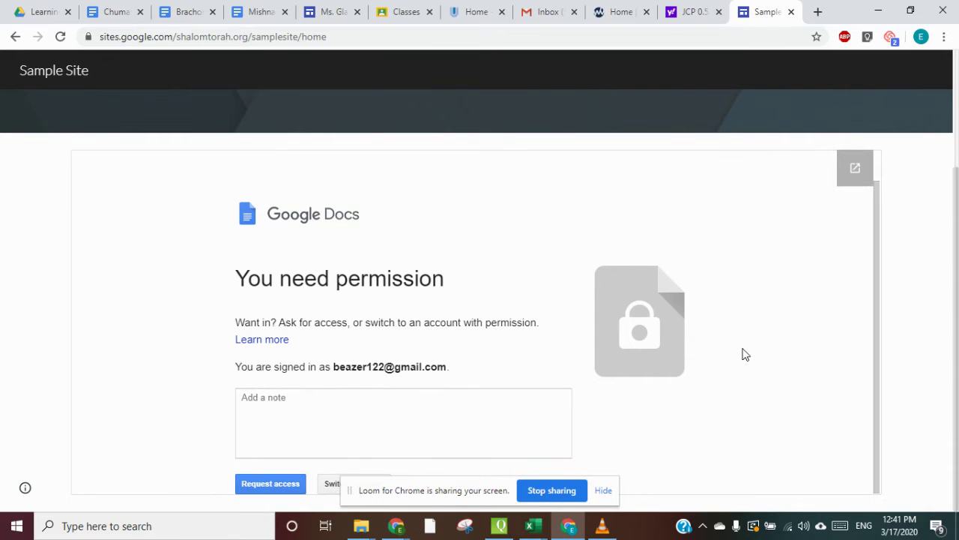
scroll(744, 353, "up", 2)
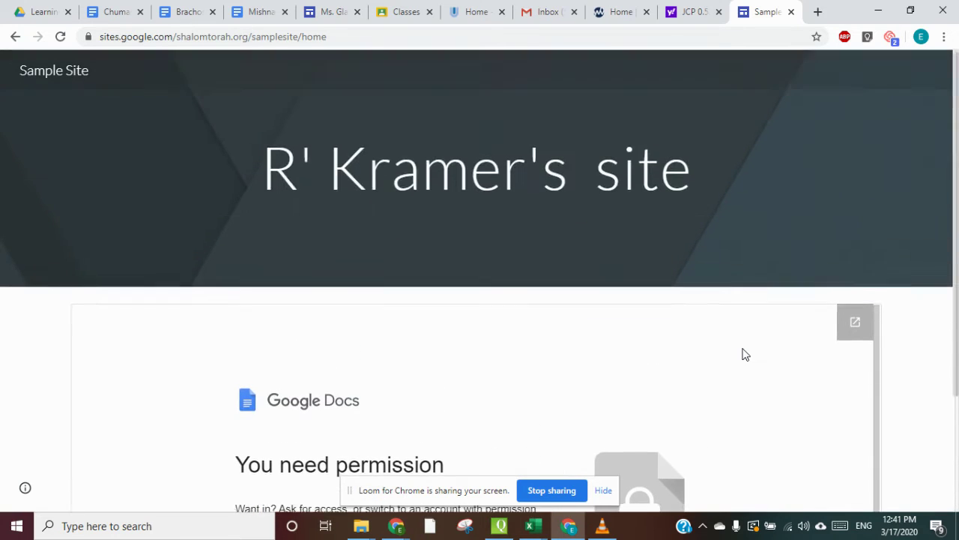
scroll(749, 353, "down", 3)
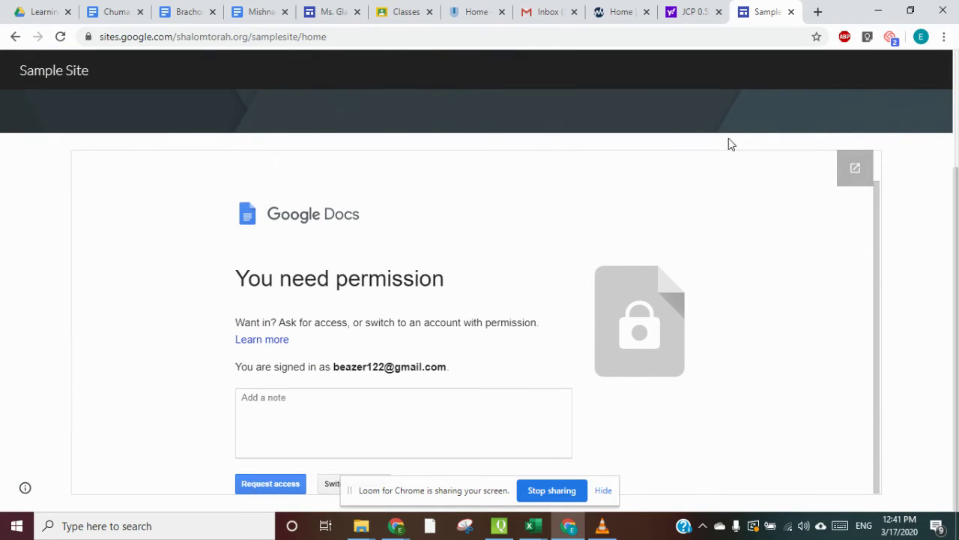
Return to the site editor in the first Chrome window and look through My Drive and its Divrei Torah folder.
mouse_move(399, 529)
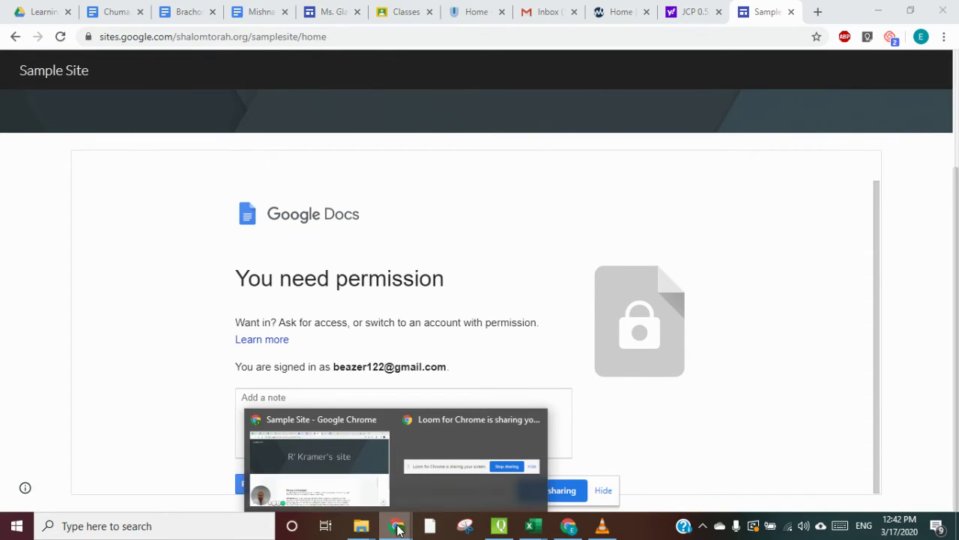
left_click(328, 482)
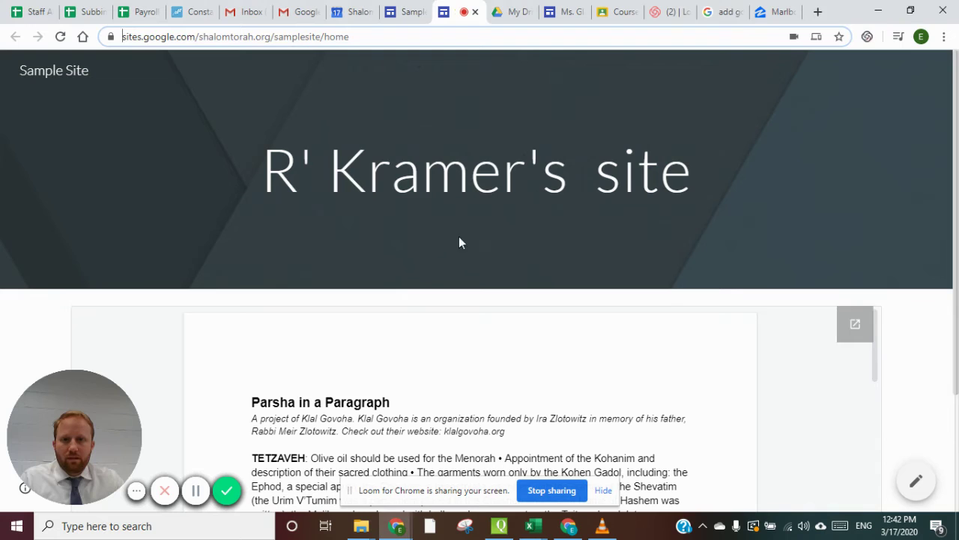
left_click(402, 10)
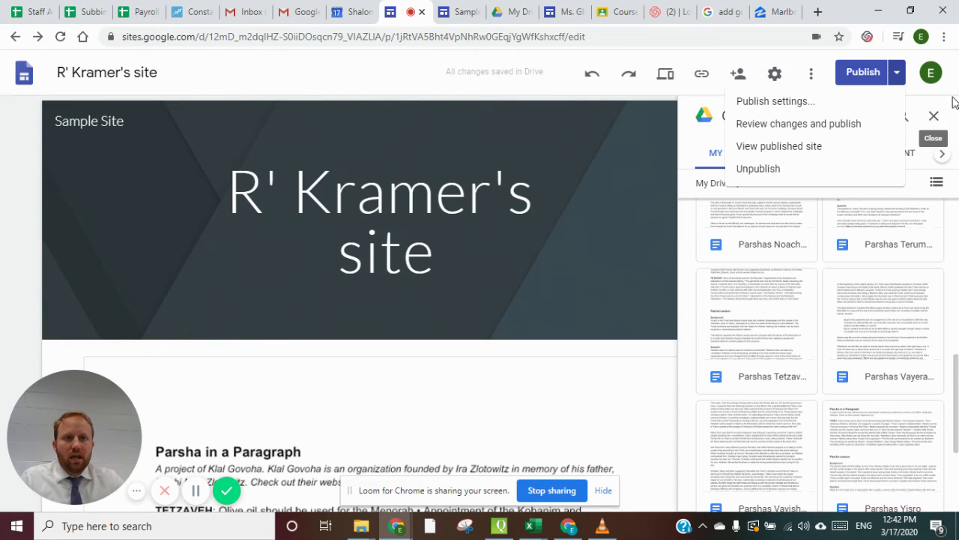
left_click(935, 118)
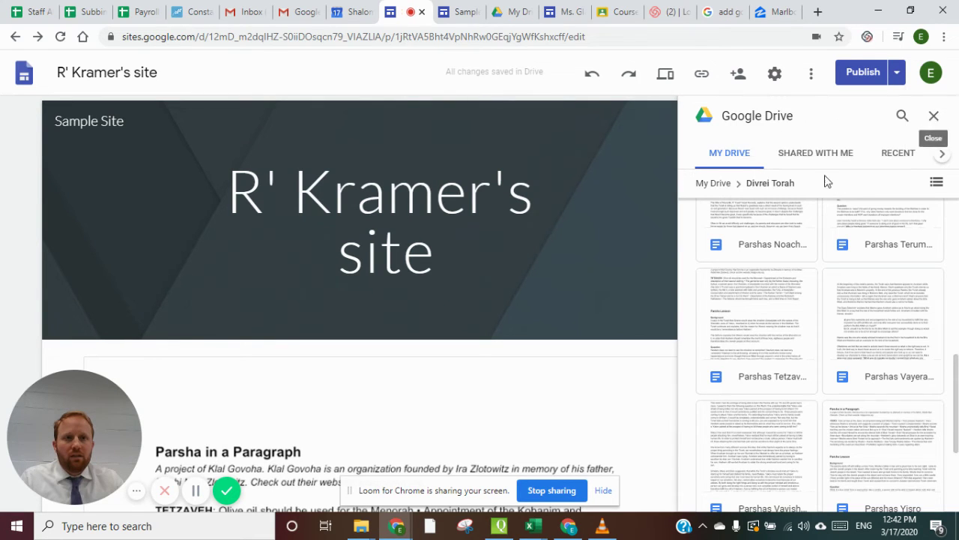
scroll(754, 293, "up", 5)
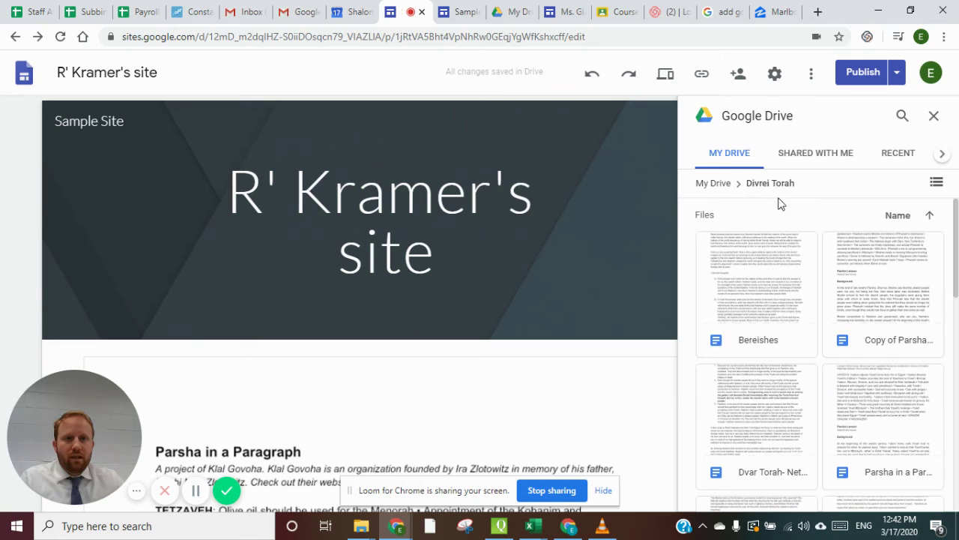
scroll(725, 189, "right", 2)
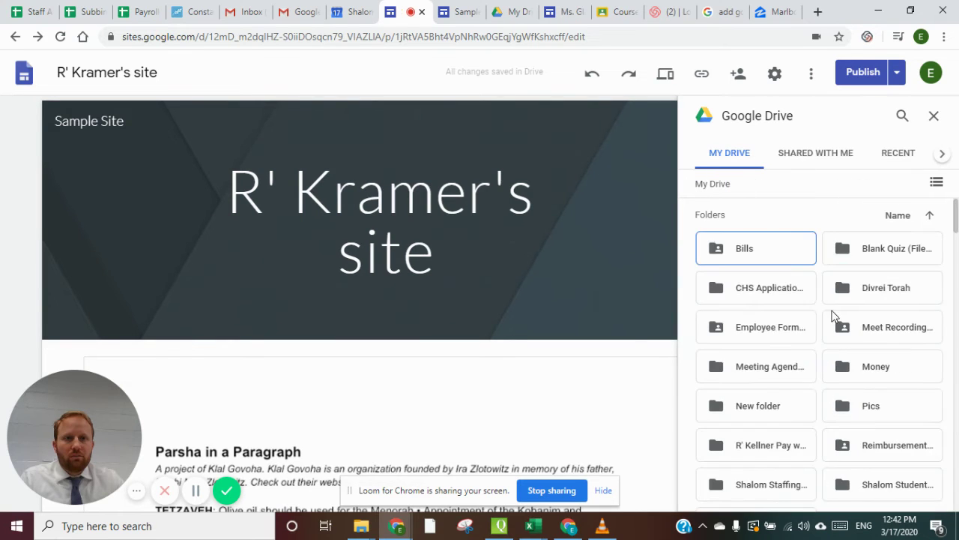
left_click(877, 289)
double_click(879, 292)
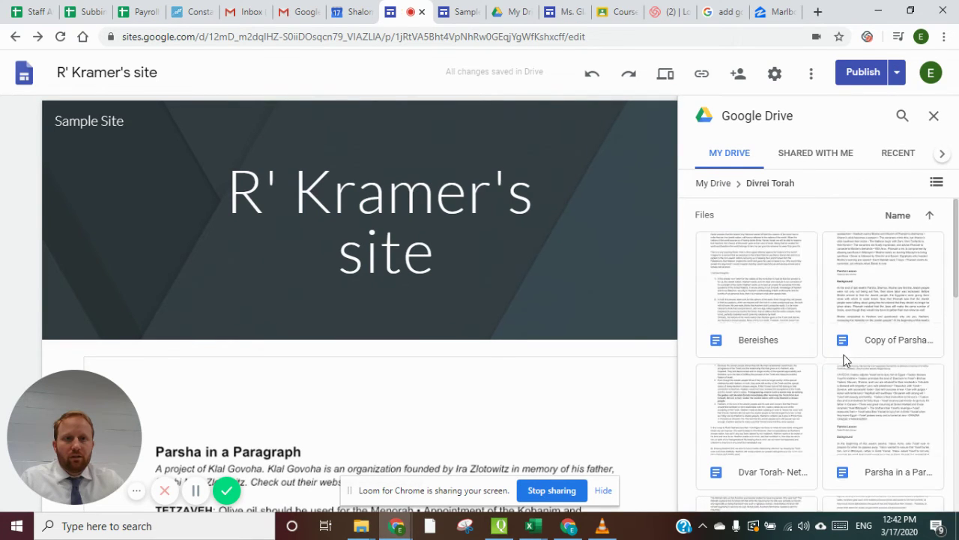
left_click(716, 184)
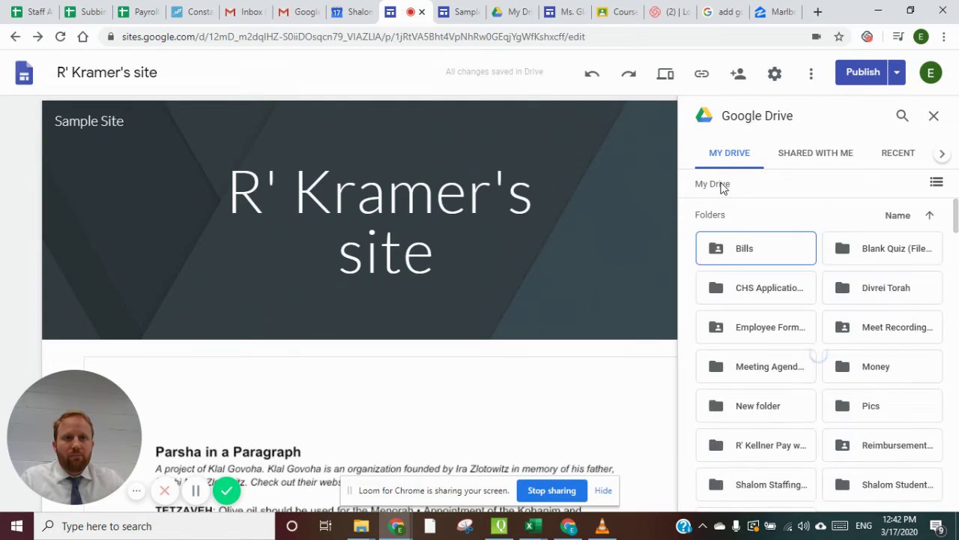
Switch to Google Drive and turn on link sharing for the Divrei Torah folder.
left_click(522, 15)
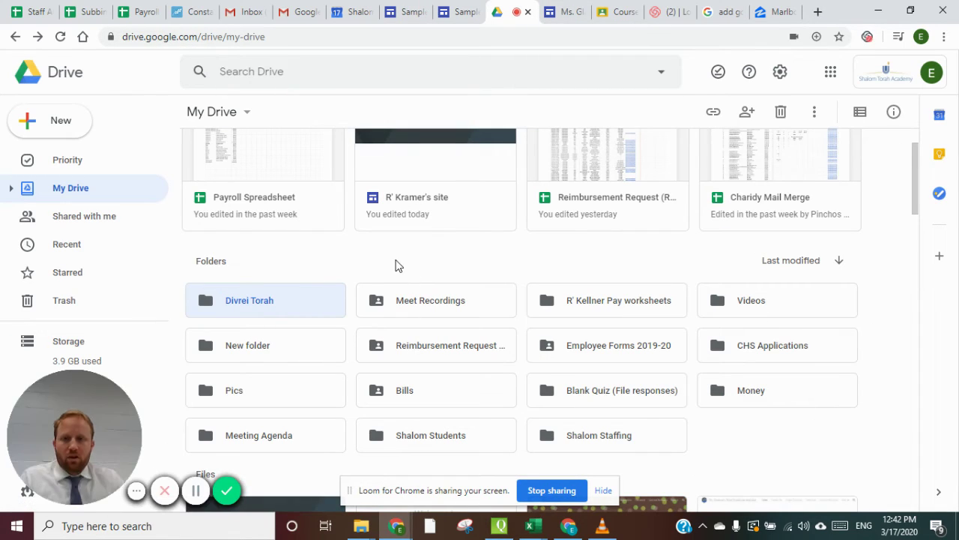
right_click(260, 299)
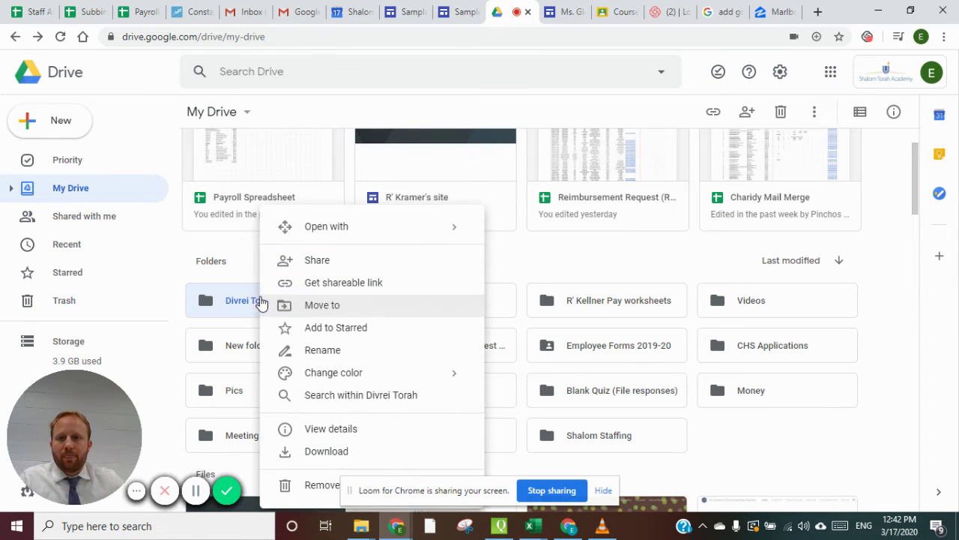
left_click(321, 261)
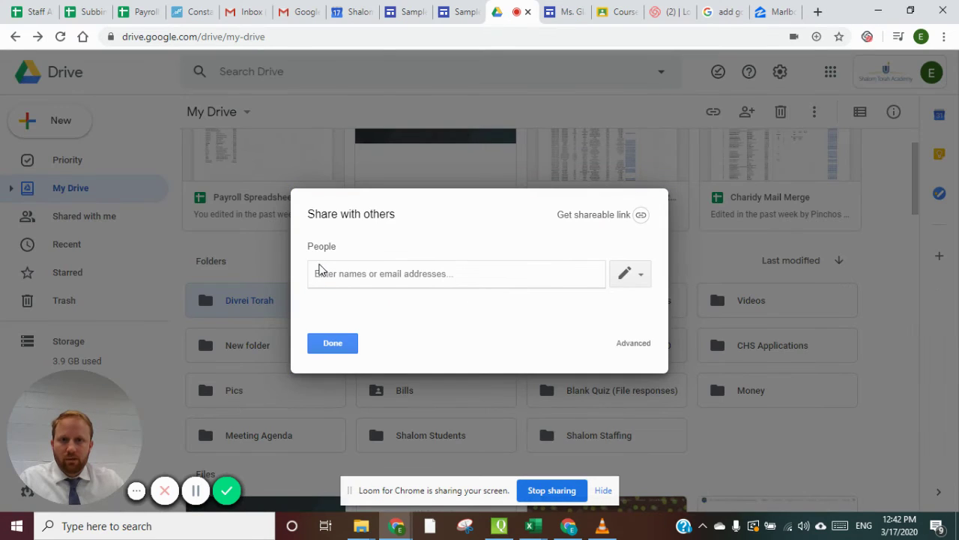
left_click(609, 216)
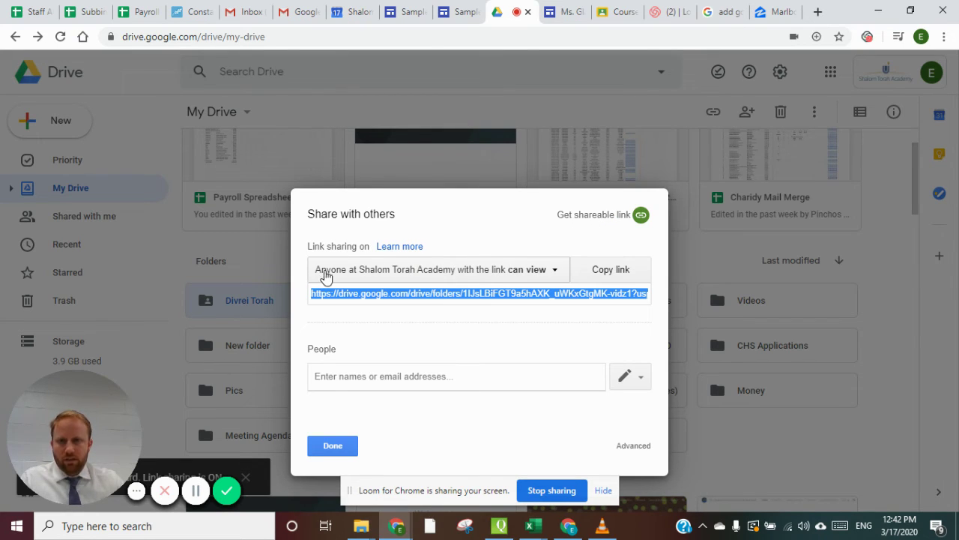
Change the Divrei Torah folder's link sharing to On - Public on the web and save the setting.
left_click(553, 272)
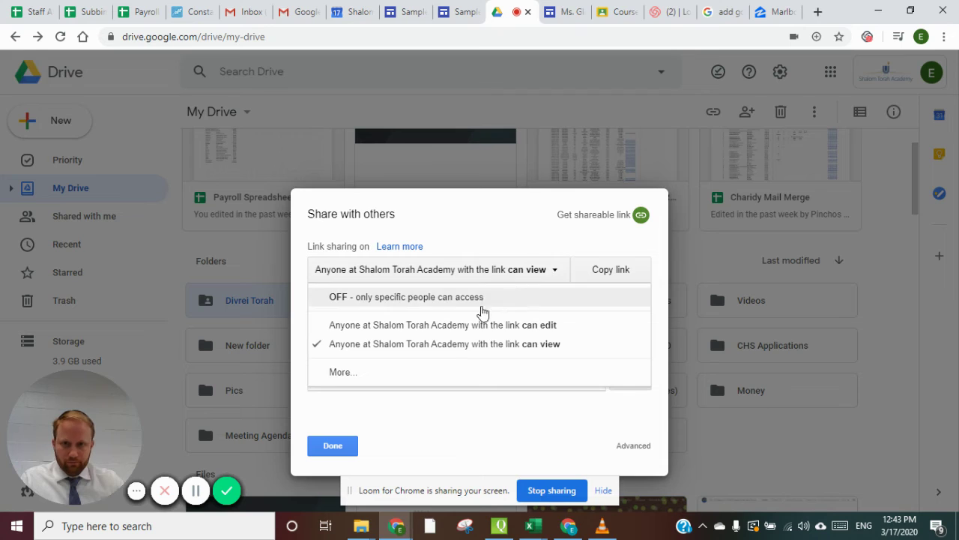
left_click(352, 372)
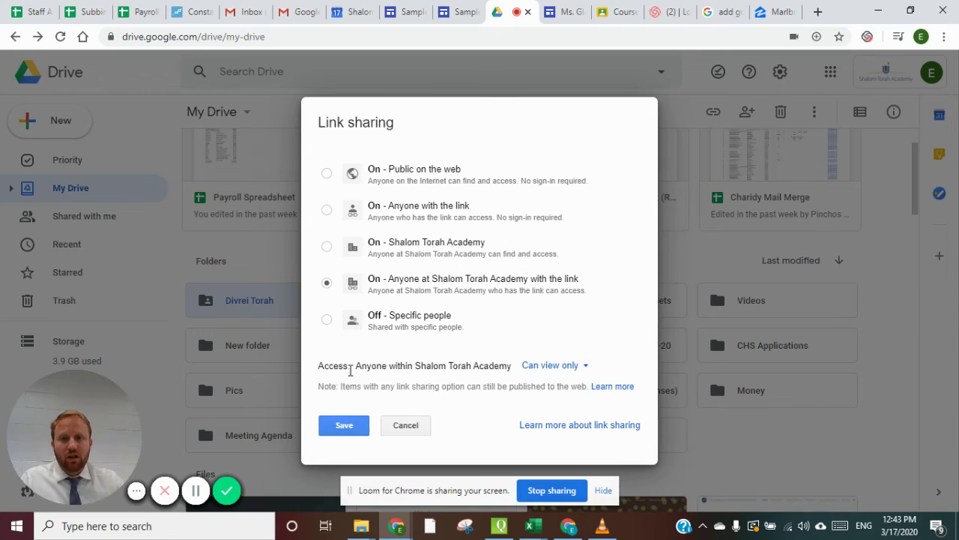
left_click(329, 173)
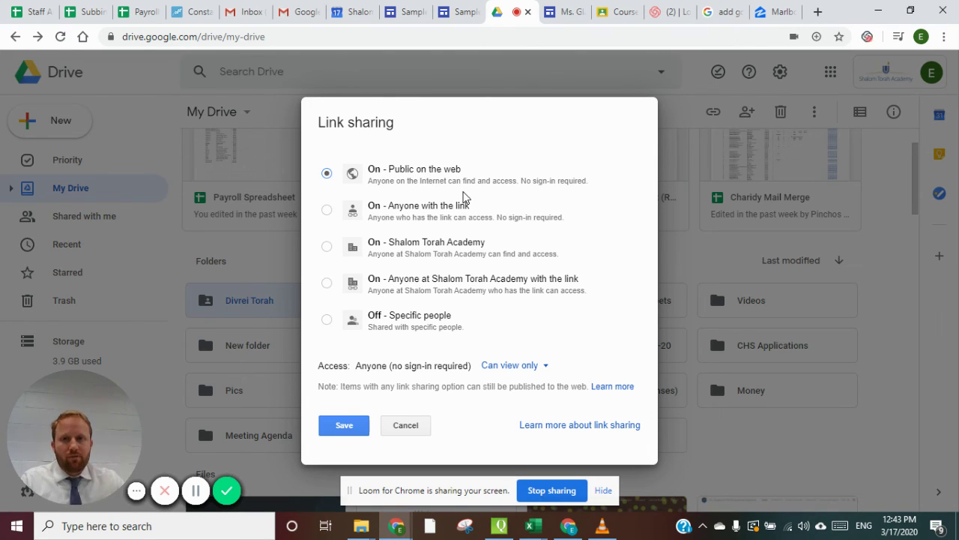
left_click(326, 210)
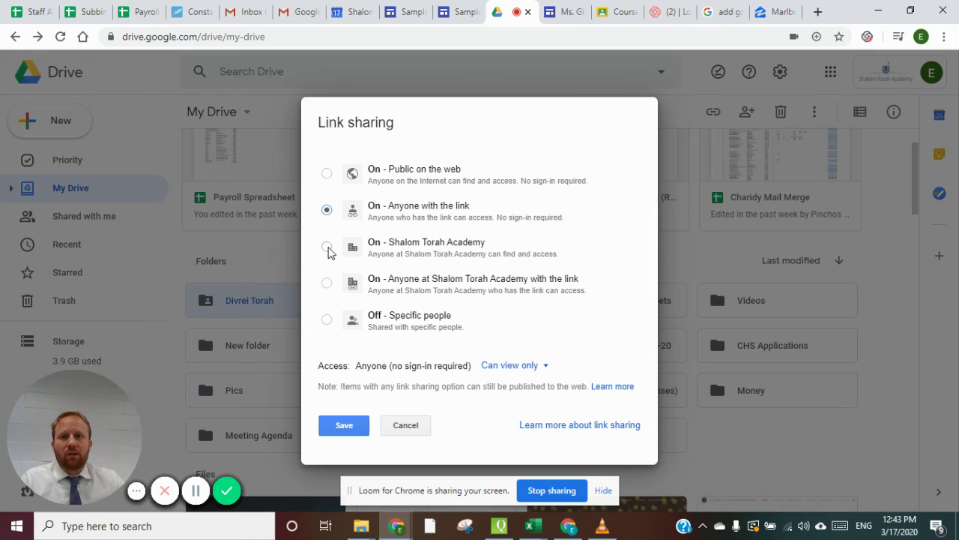
left_click(327, 247)
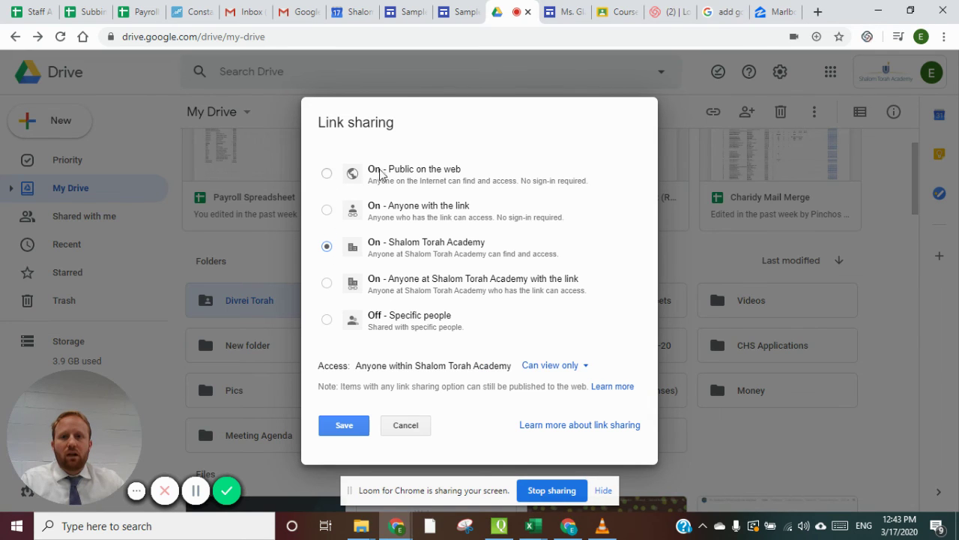
left_click(327, 175)
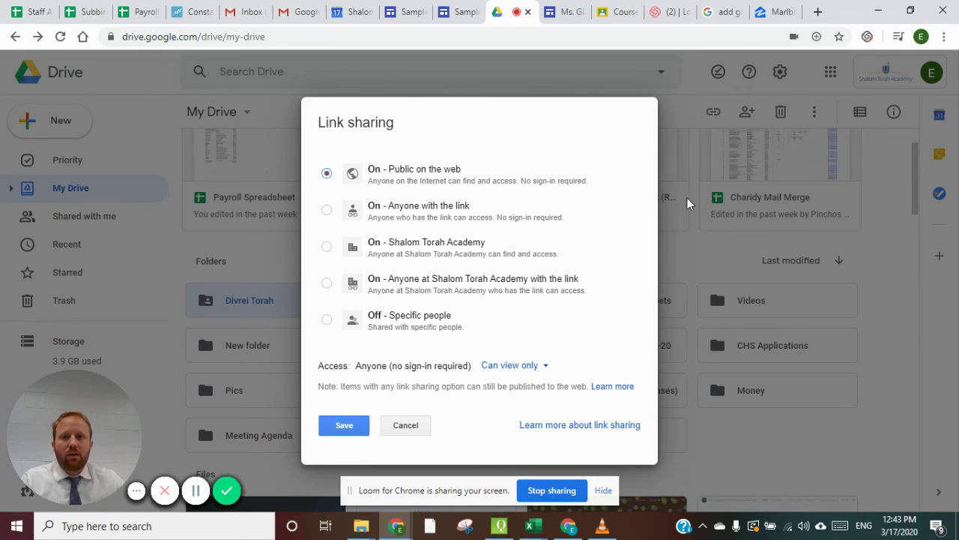
left_click(345, 429)
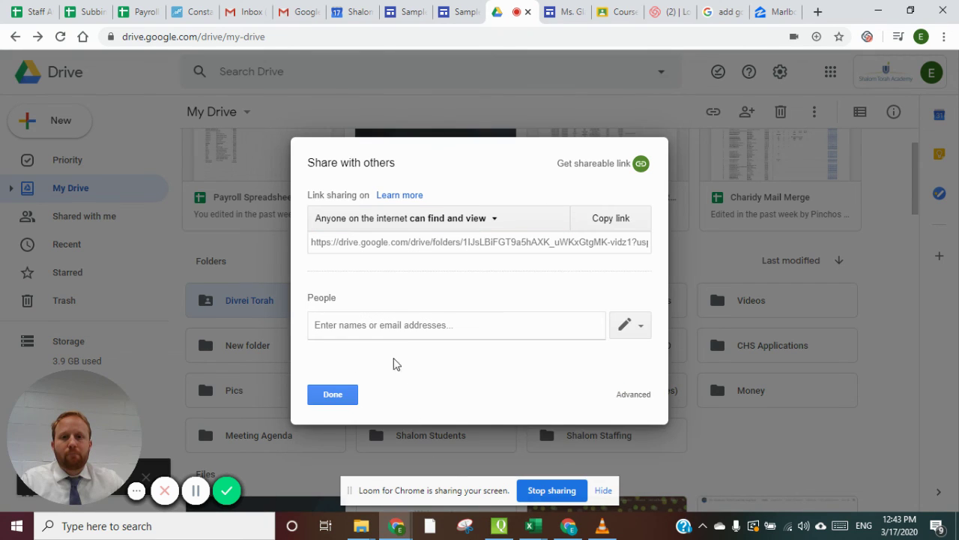
left_click(332, 394)
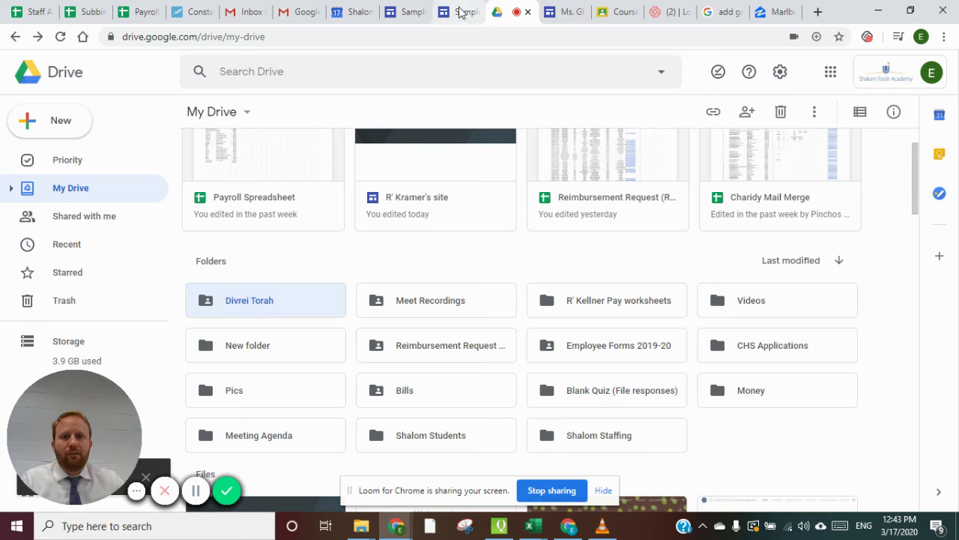
Reload the published sample site in the other Chrome window and check how the embedded document appears there.
left_click(460, 13)
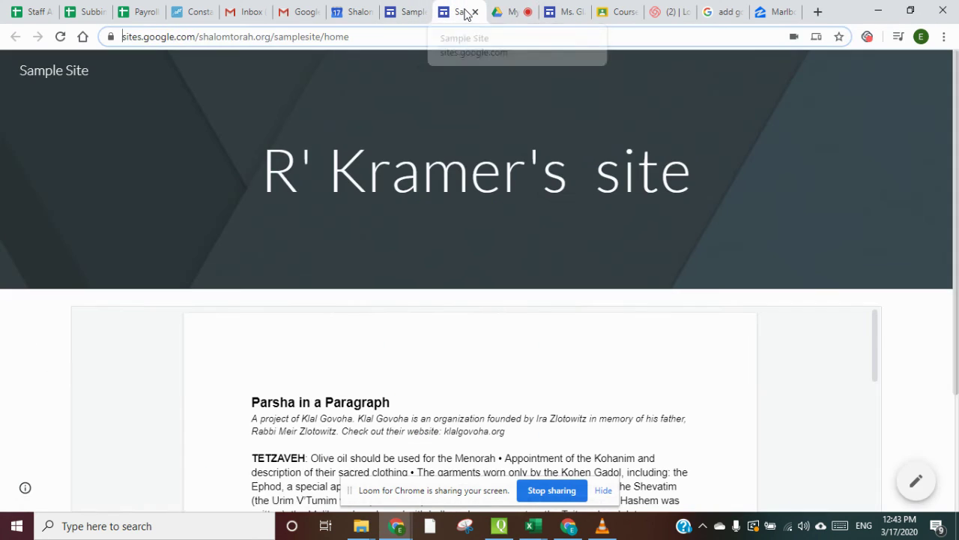
left_click(407, 15)
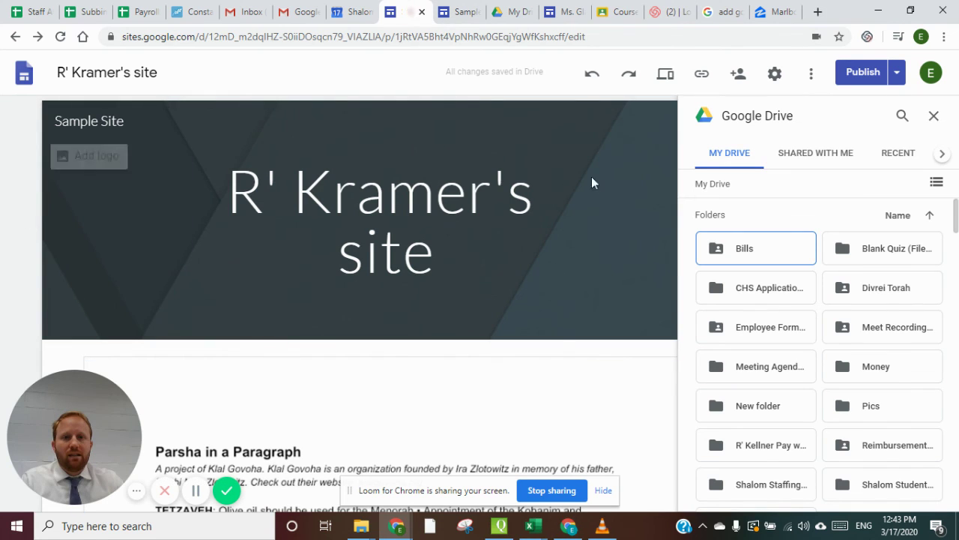
left_click(570, 526)
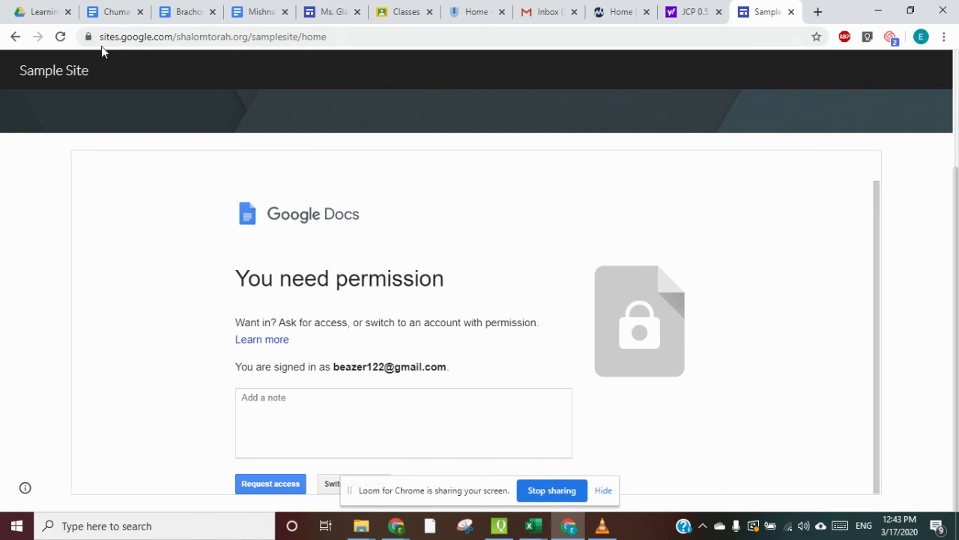
left_click(60, 36)
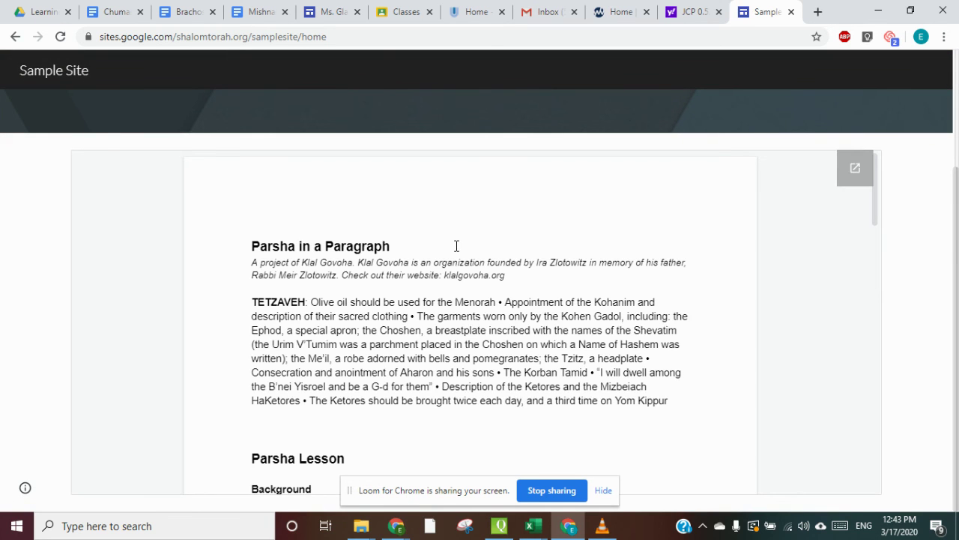
scroll(478, 281, "up", 2)
scroll(454, 310, "down", 2)
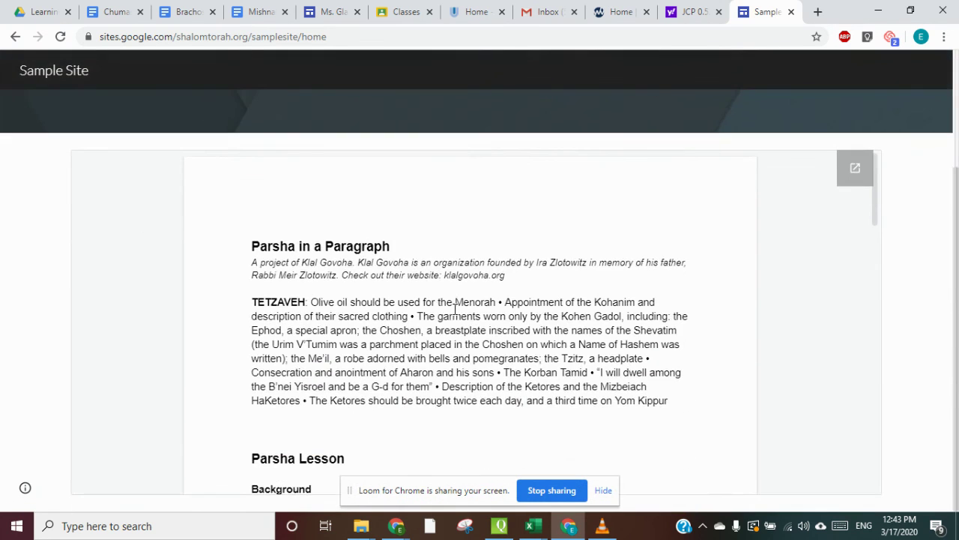